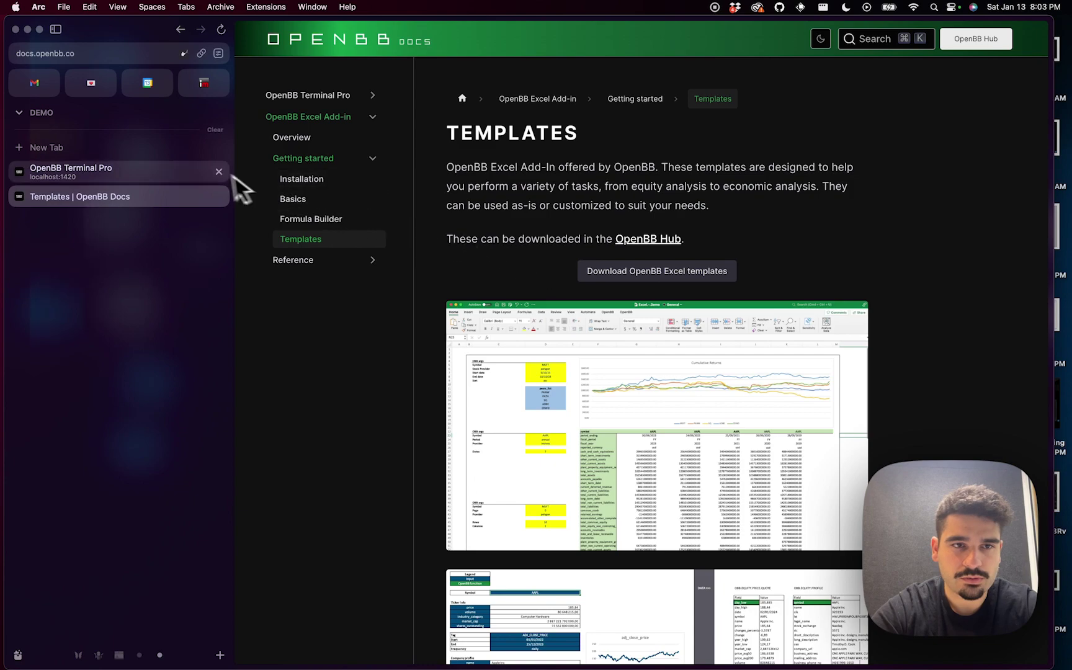
Open the Equity Template dashboard from the Templates list in OpenBB Terminal Pro
click(149, 174)
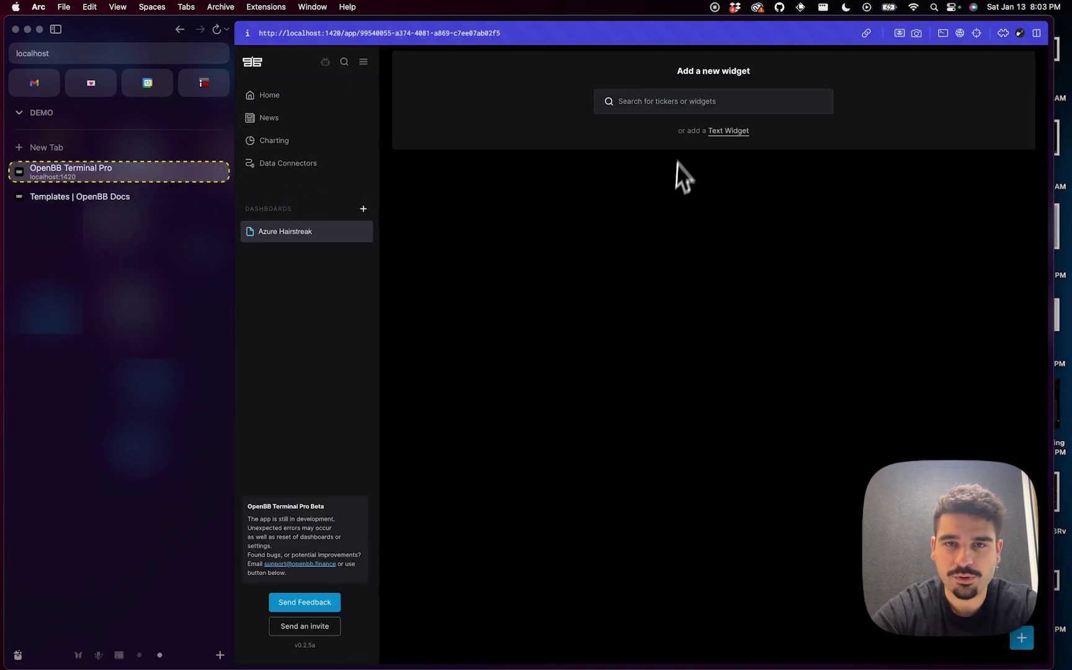
click(668, 109)
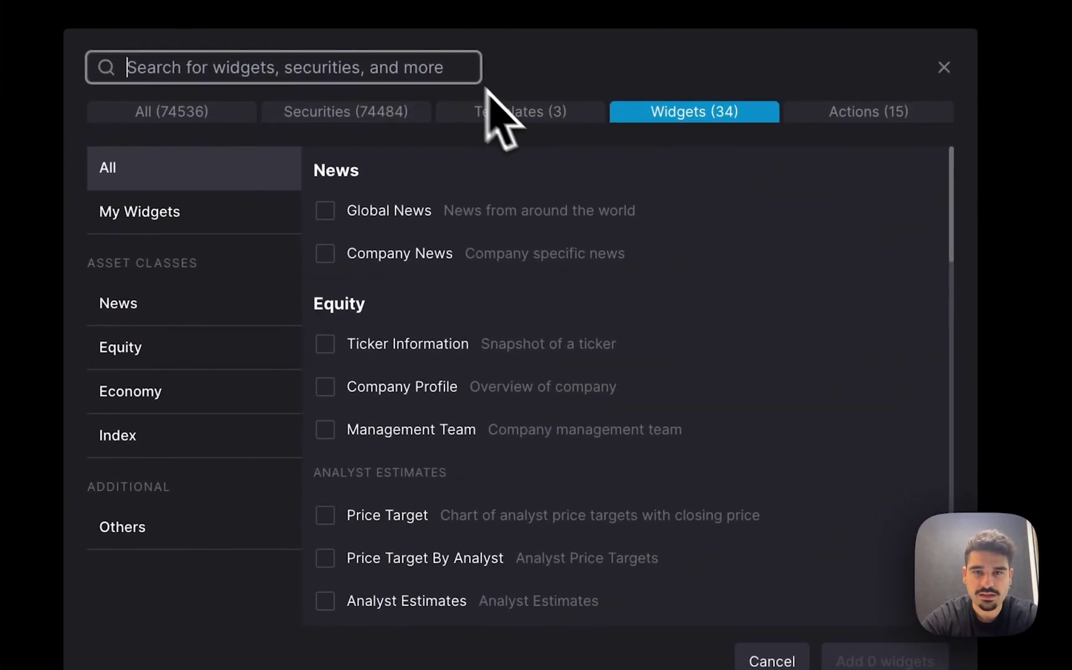
click(623, 208)
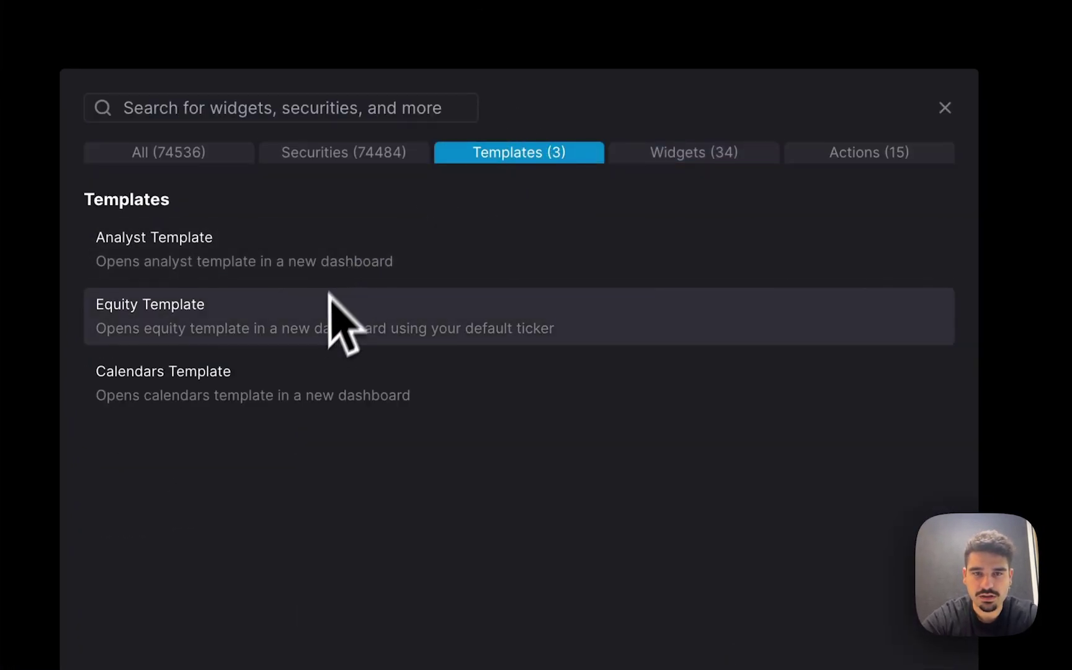
click(318, 324)
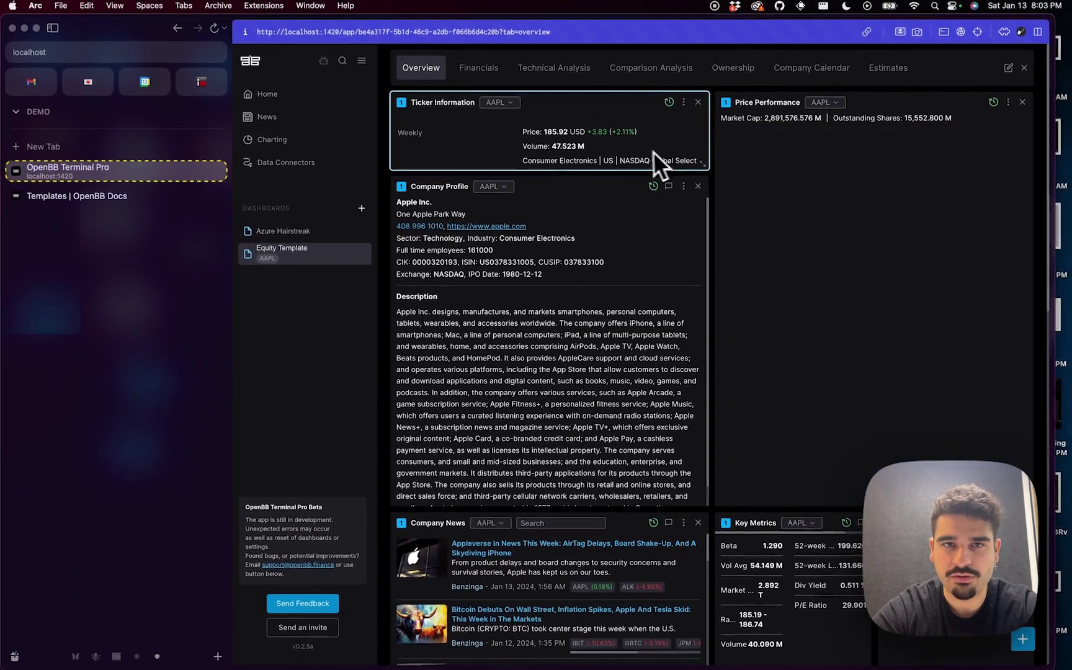
Browse the AAPL dashboard's Financials section, then the Overview widgets
click(487, 70)
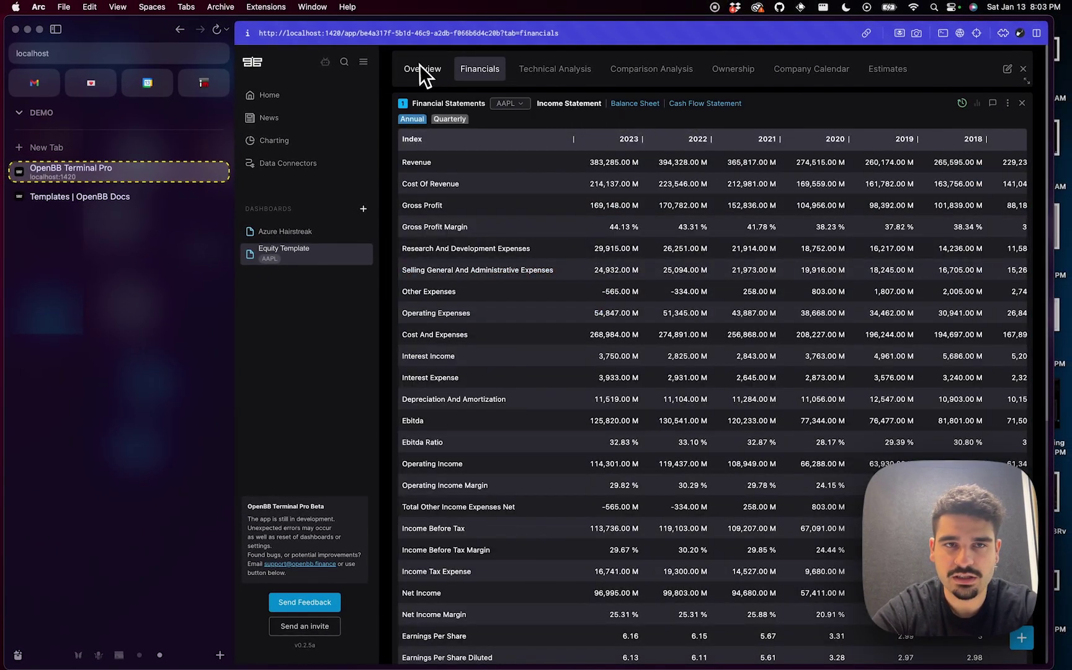
click(421, 67)
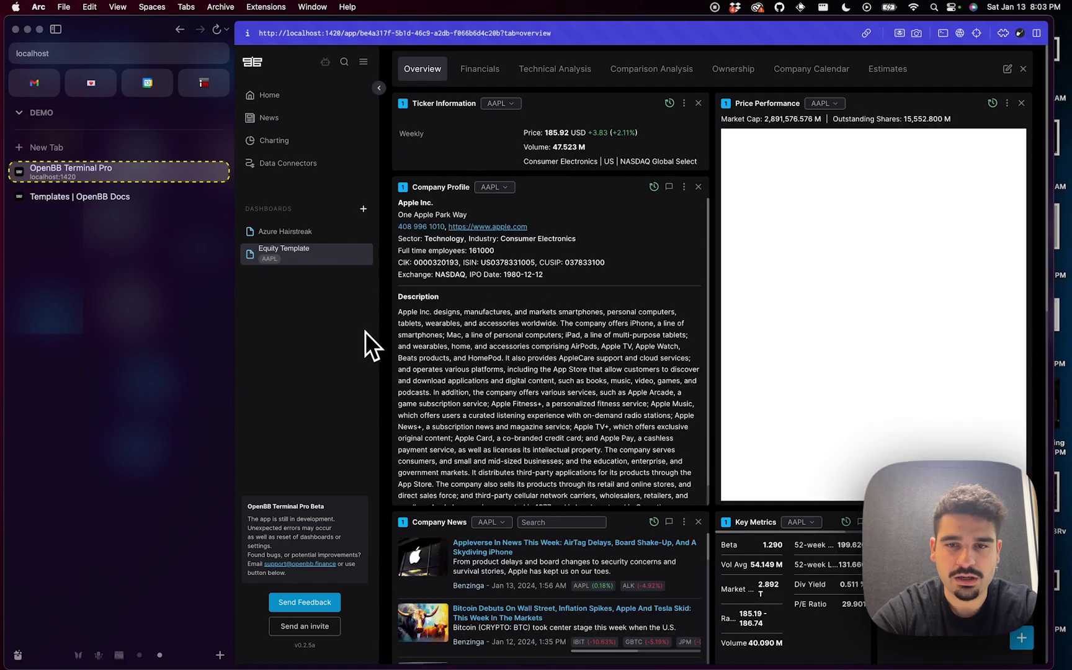
scroll(397, 345, down, 5)
scroll(394, 335, down, 10)
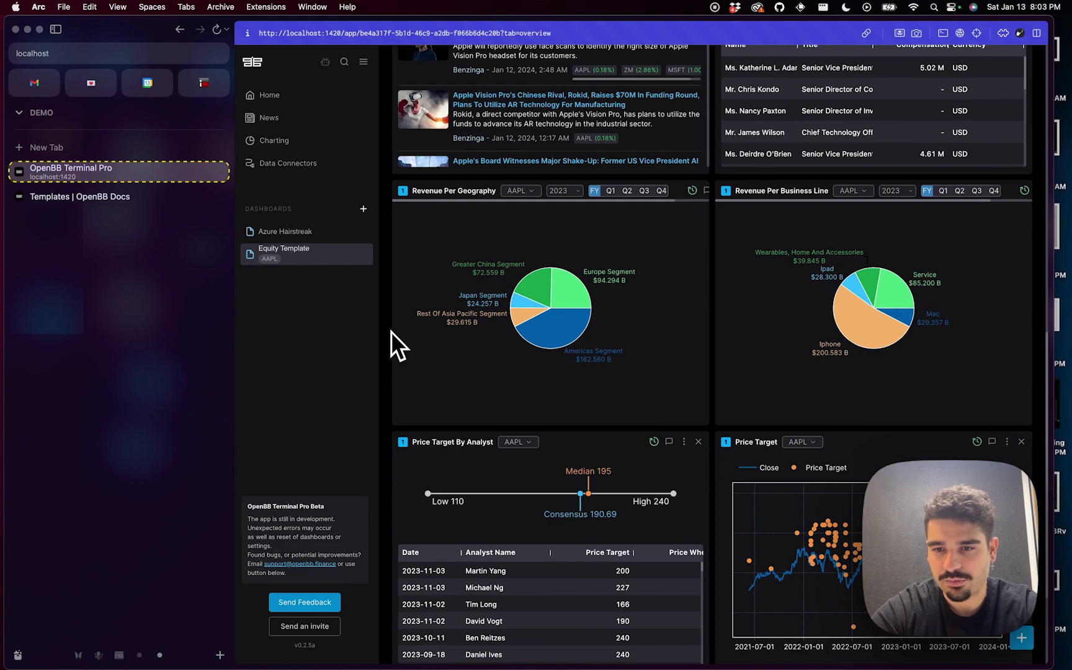
scroll(391, 332, up, 15)
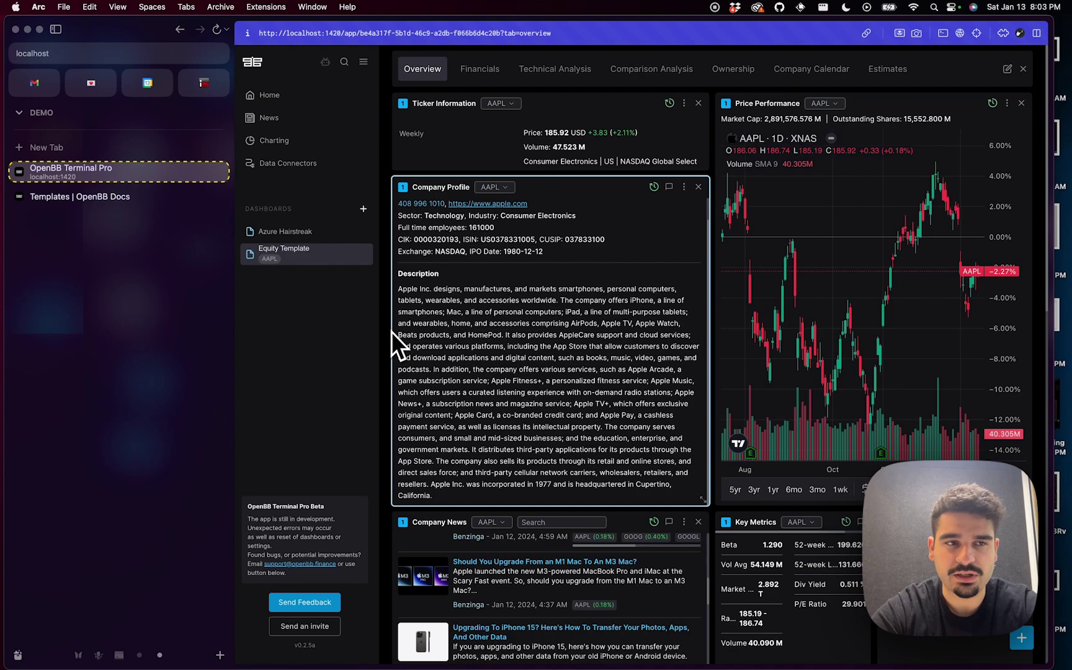
Go to the OpenBB Excel templates page and open EquityAddinTemplate (8).xlsx from downloads
click(94, 197)
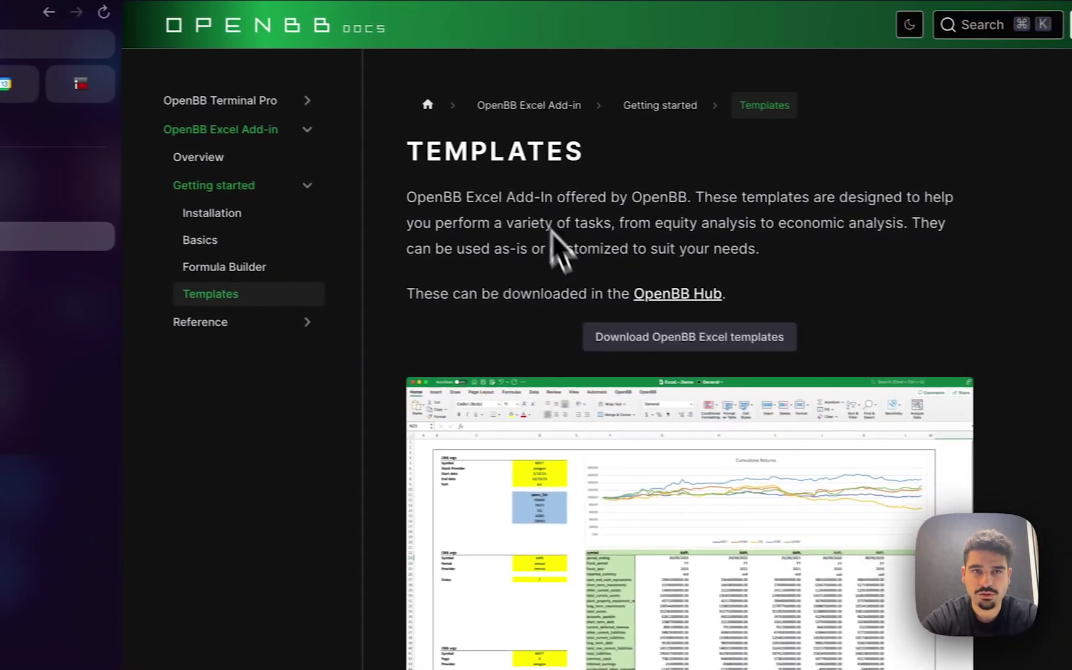
scroll(854, 374, down, 3)
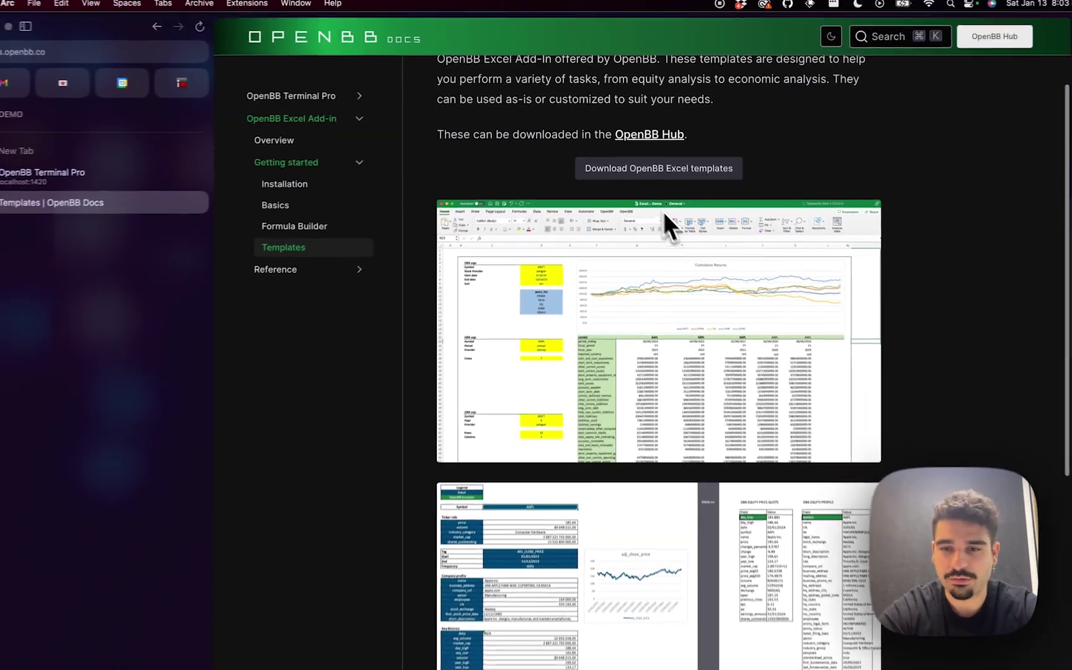
scroll(650, 235, up, 3)
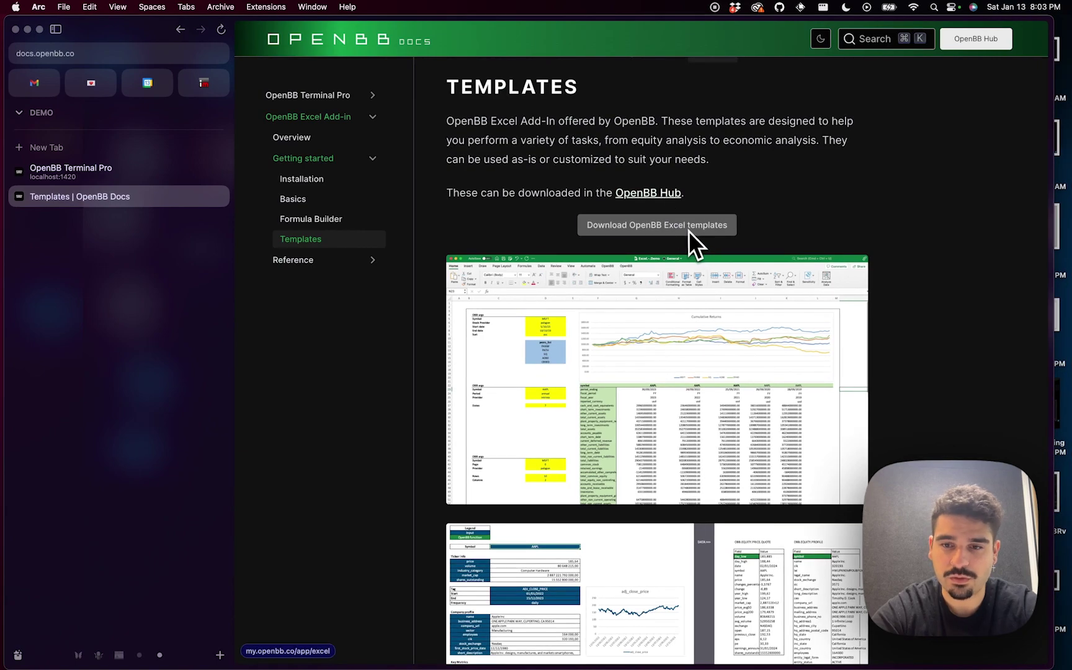
click(684, 229)
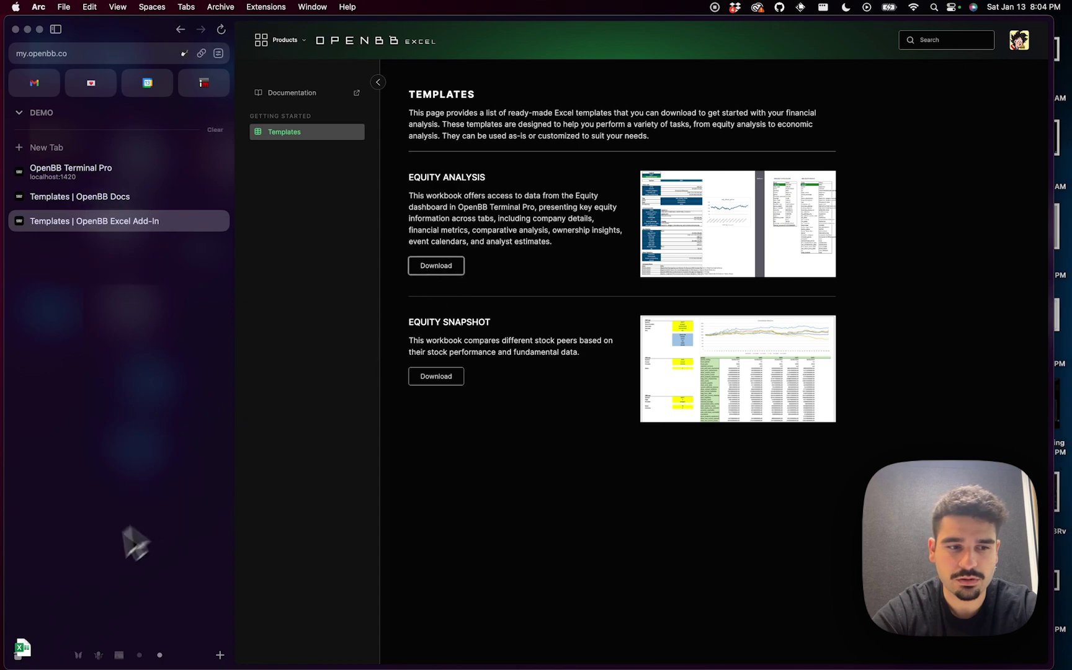
click(30, 650)
click(36, 635)
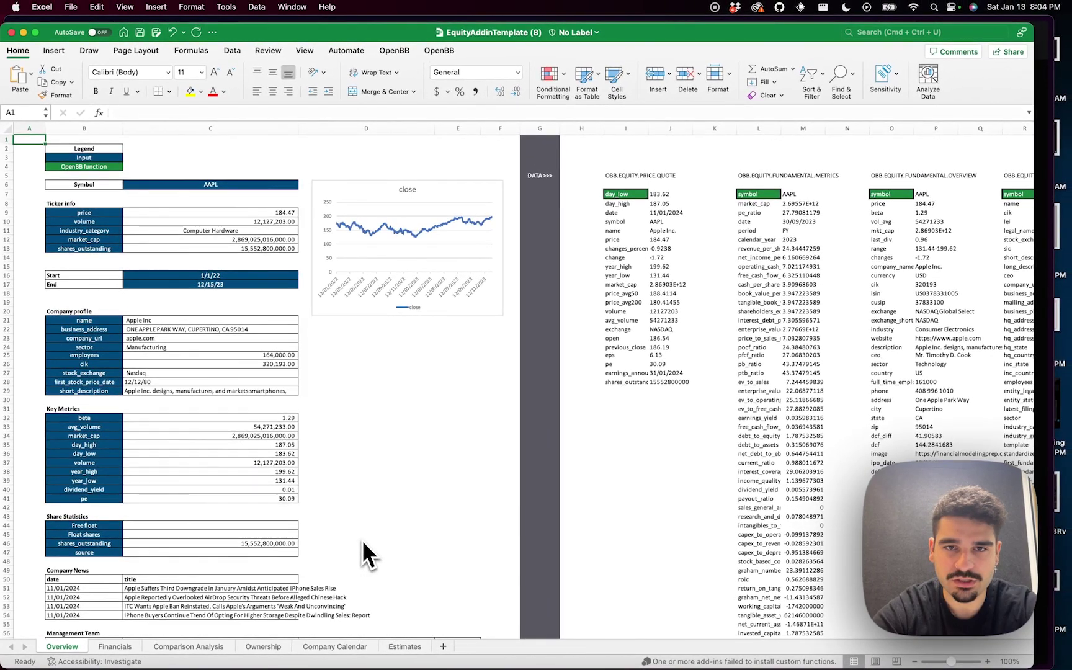
Inspect cell I6's OBB.EQUITY.PRICE.QUOTE formula and its spilled AAPL quote values
click(631, 179)
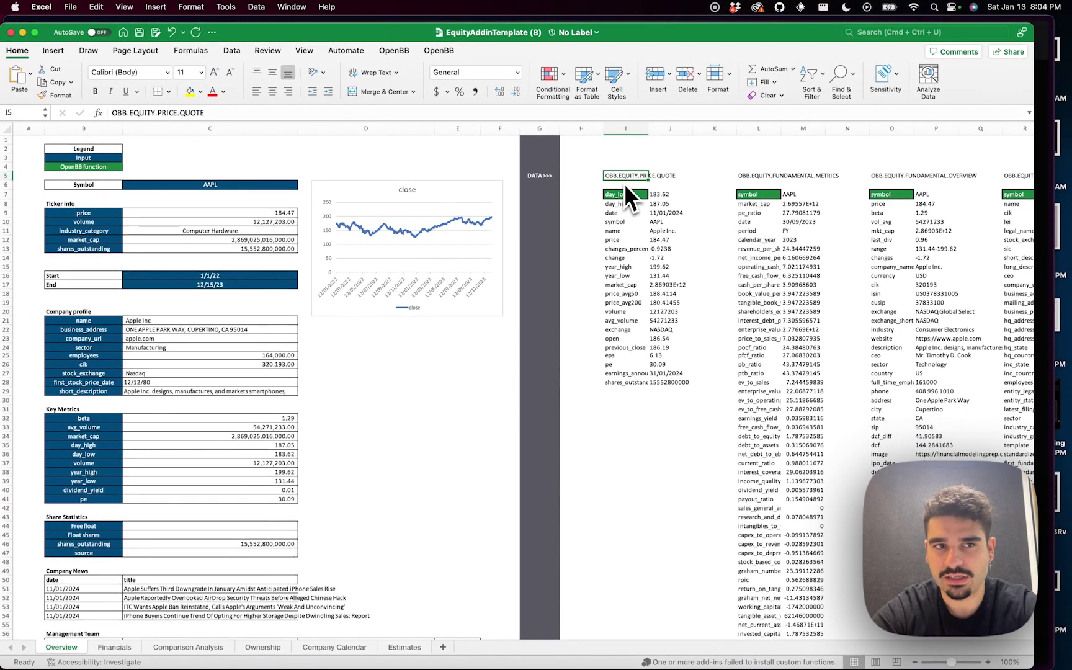
click(622, 196)
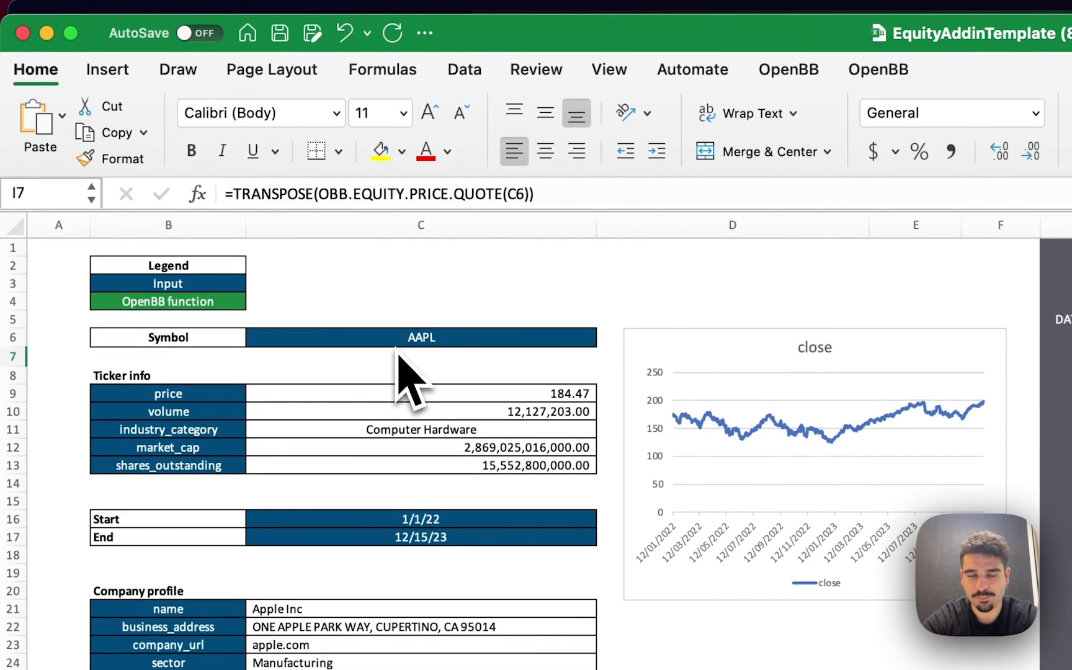
Replace the symbol in cell C6 with TSLA to refresh the template for Tesla
click(396, 338)
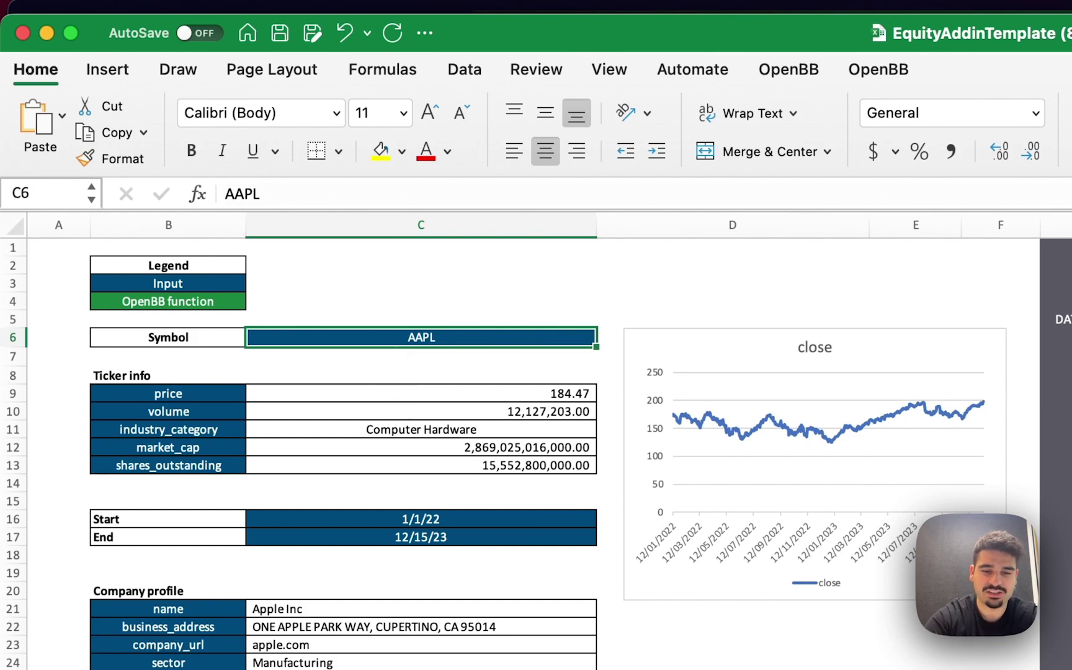
text(TSLA)
key(Return)
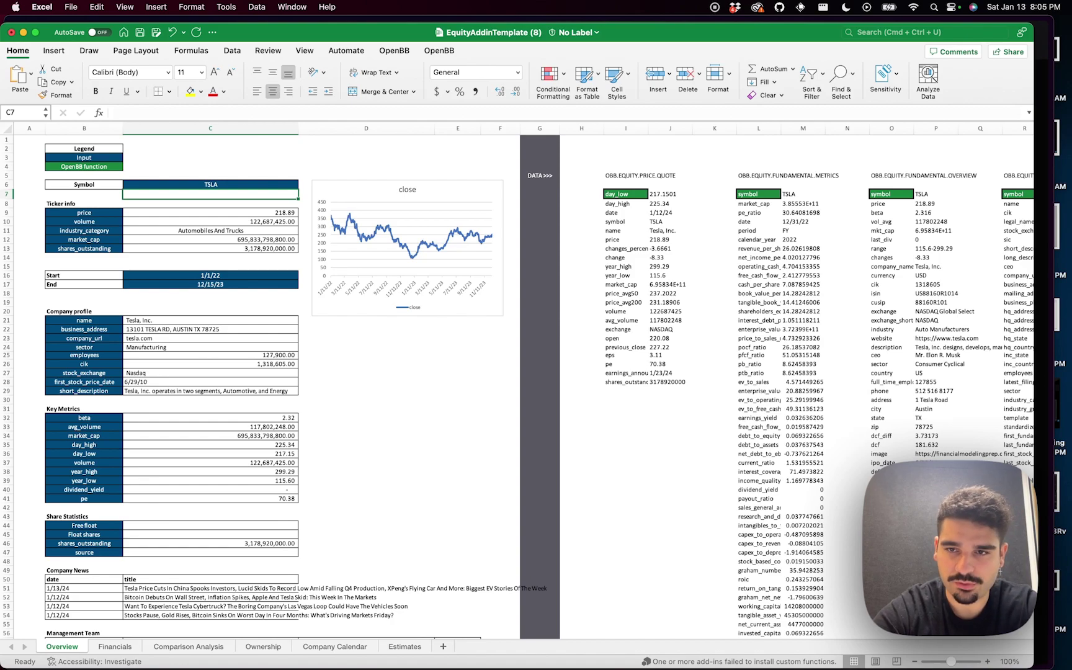
Set Terminal Pro's Management Team widget to TSLA and show its Excel and Python functions
key(super+Tab)
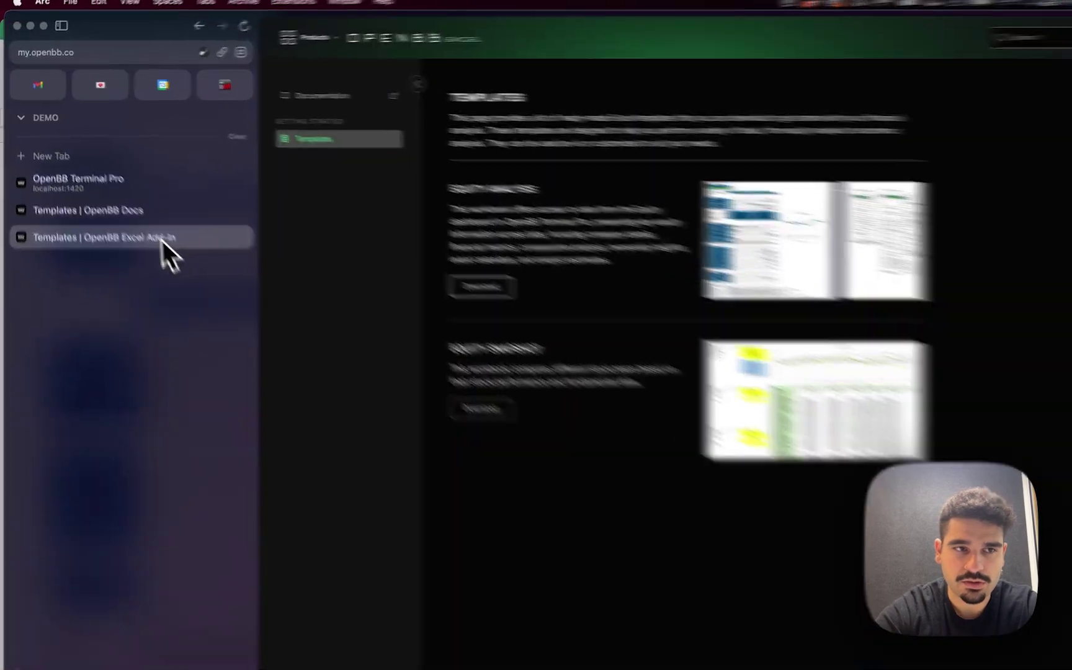
click(113, 173)
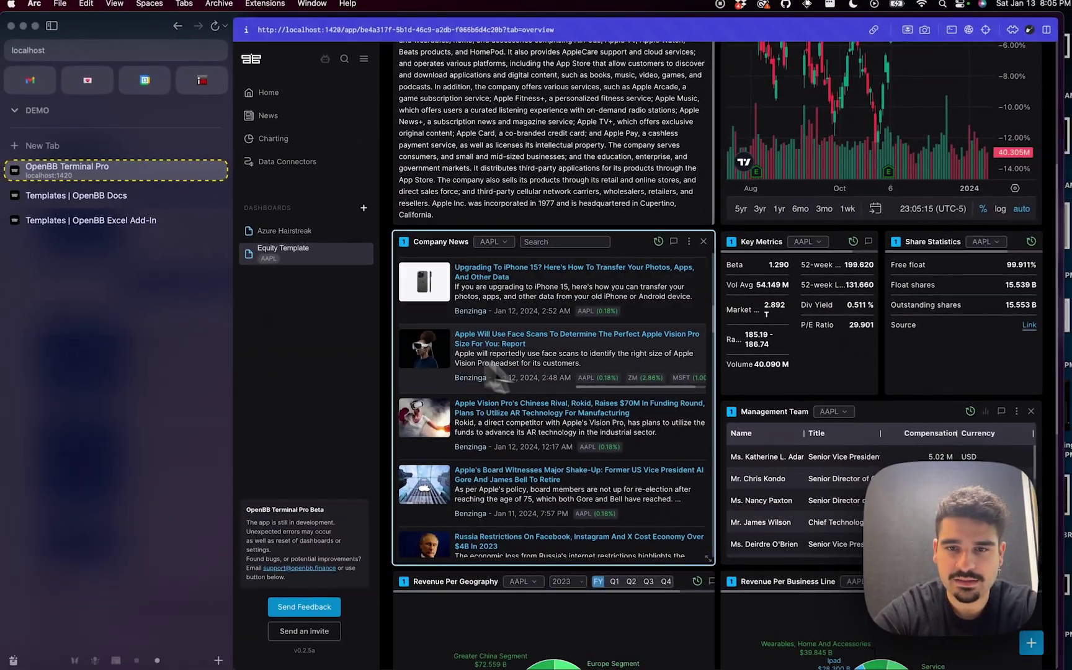
scroll(608, 465, down, 3)
click(840, 282)
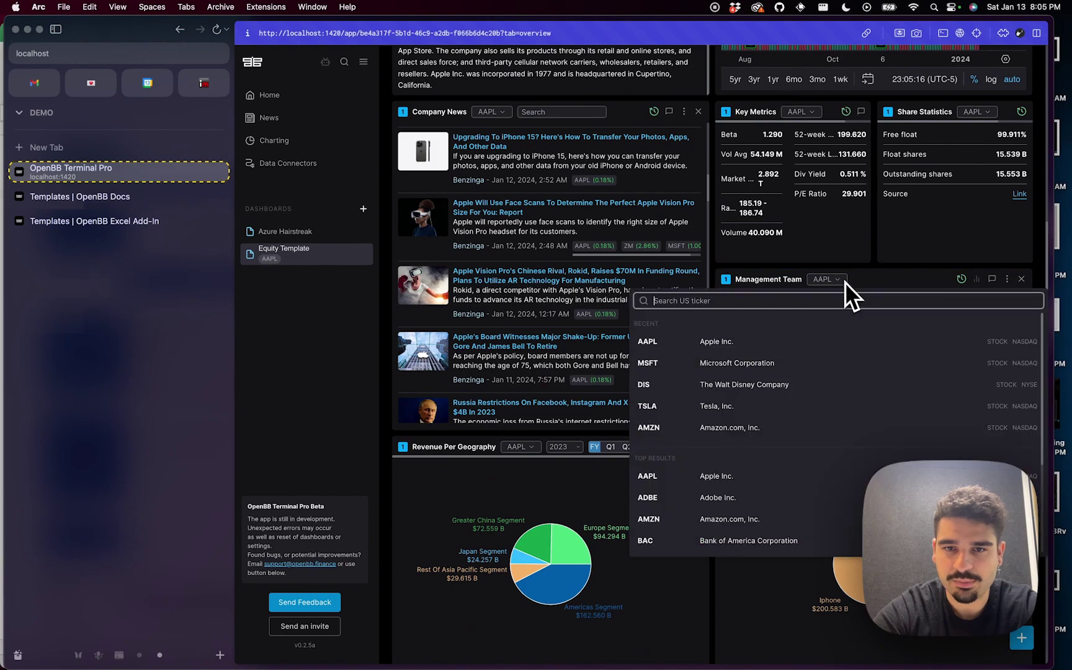
click(738, 404)
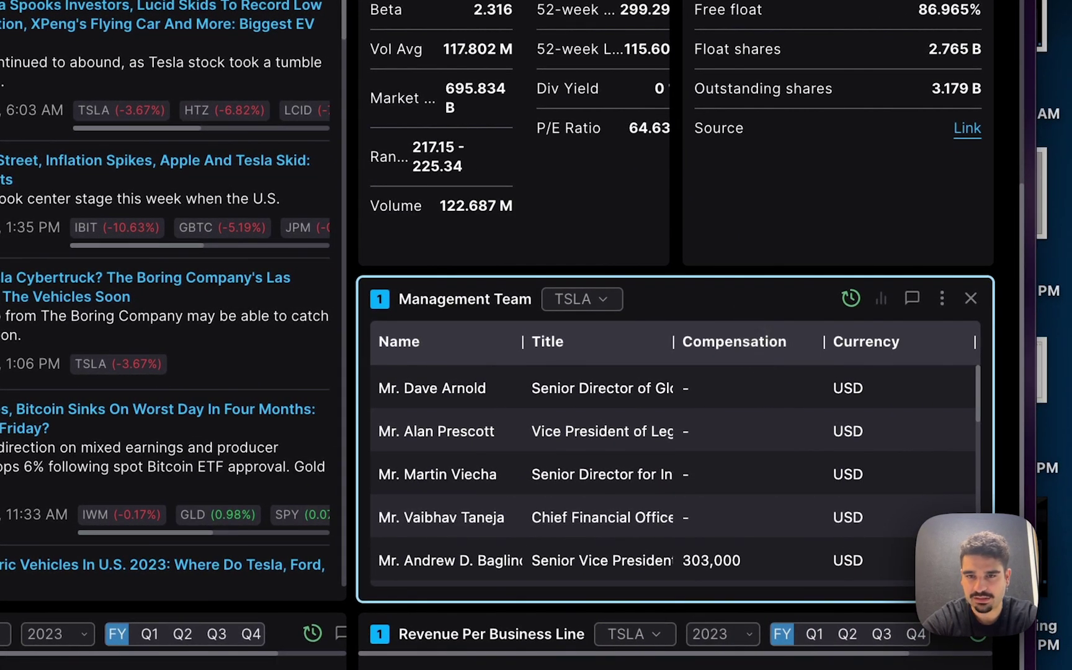
click(941, 299)
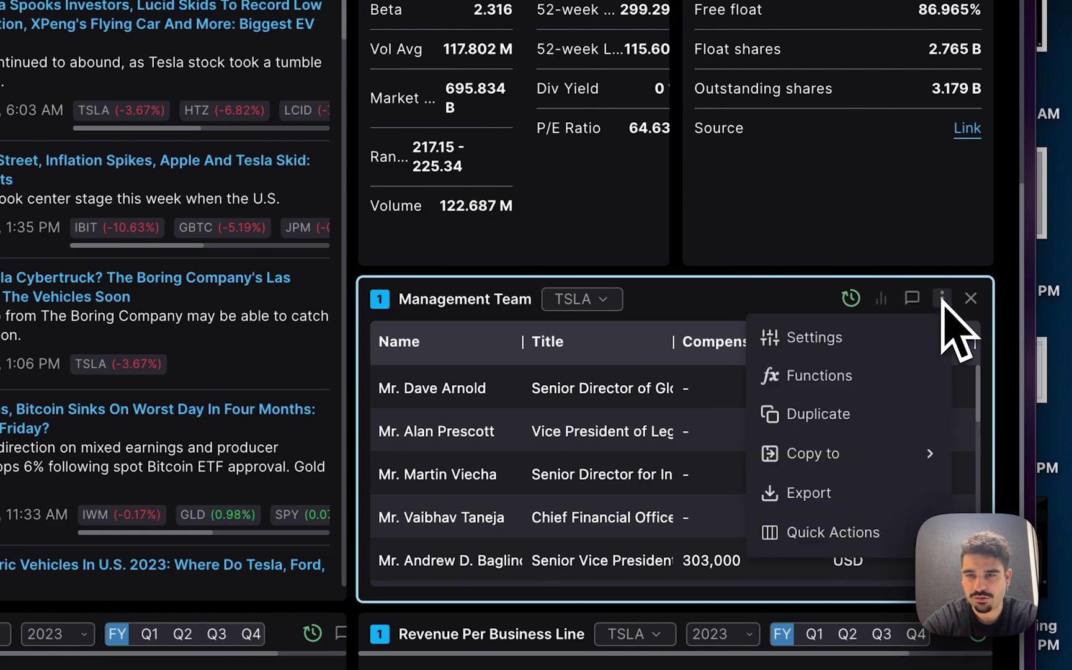
click(823, 376)
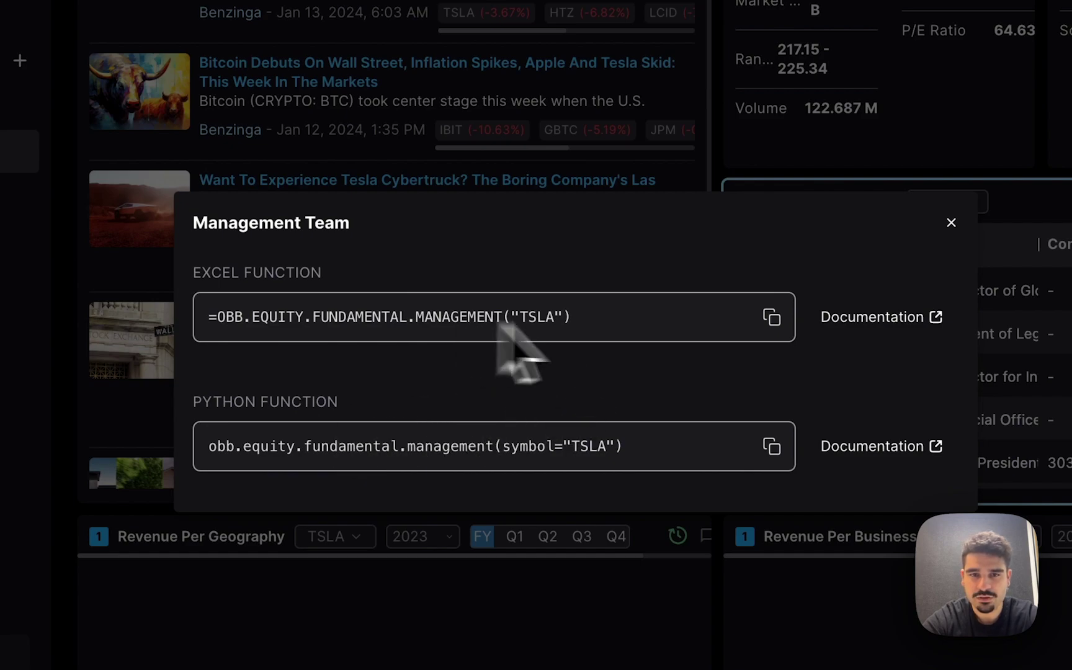
Copy =OBB.EQUITY.FUNDAMENTAL.MANAGEMENT("TSLA"), skim its documentation, and return to Excel
click(772, 317)
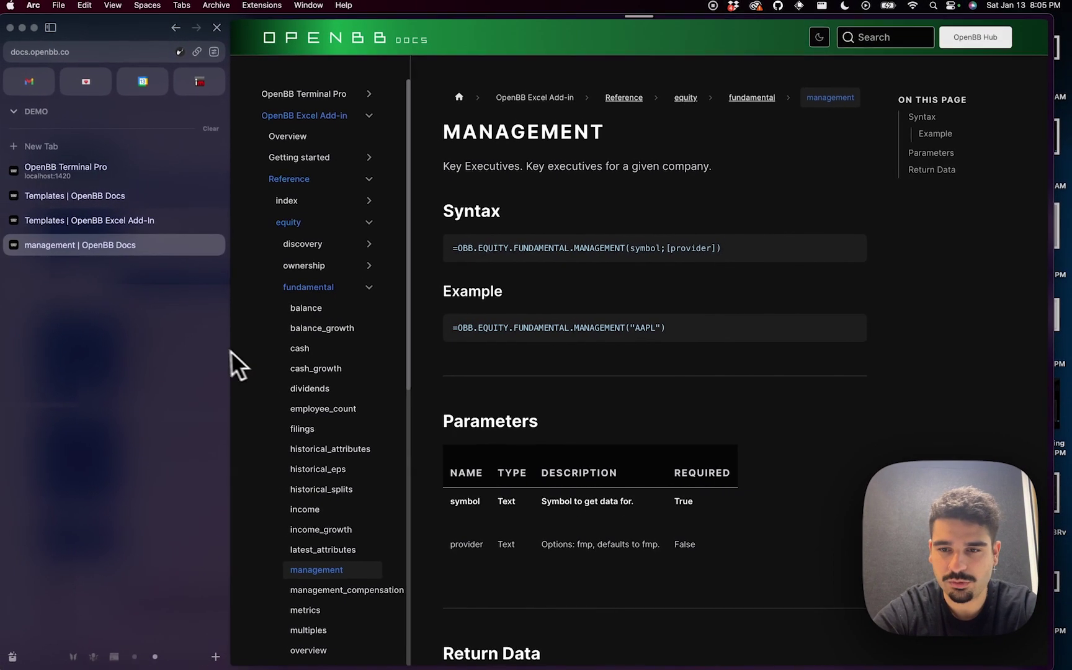
scroll(585, 363, down, 10)
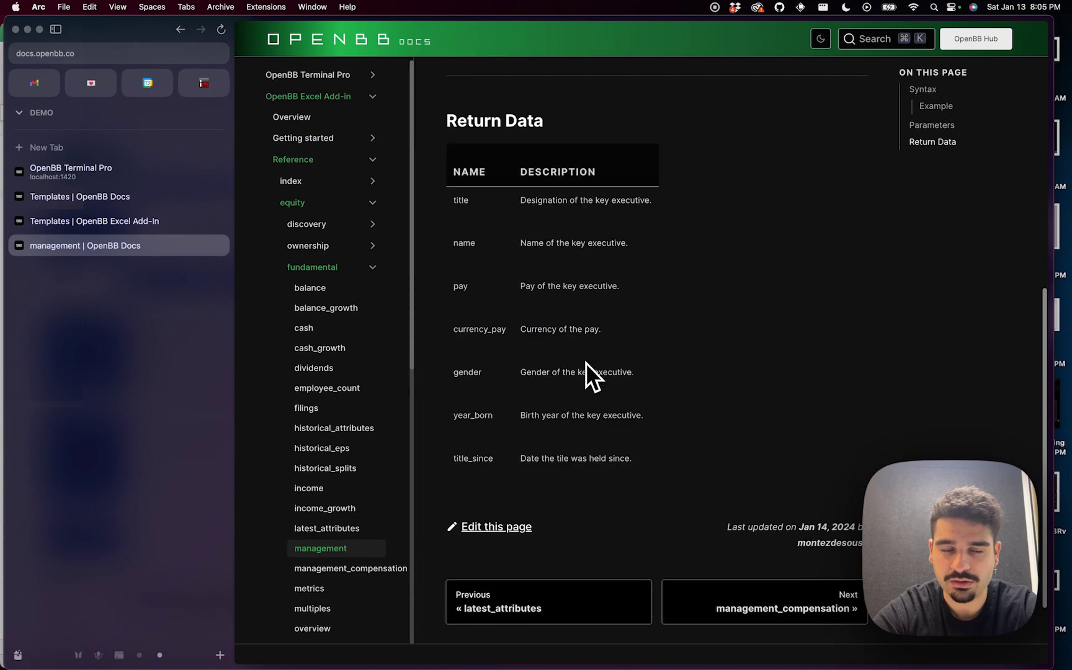
scroll(586, 363, up, 10)
scroll(586, 366, up, 3)
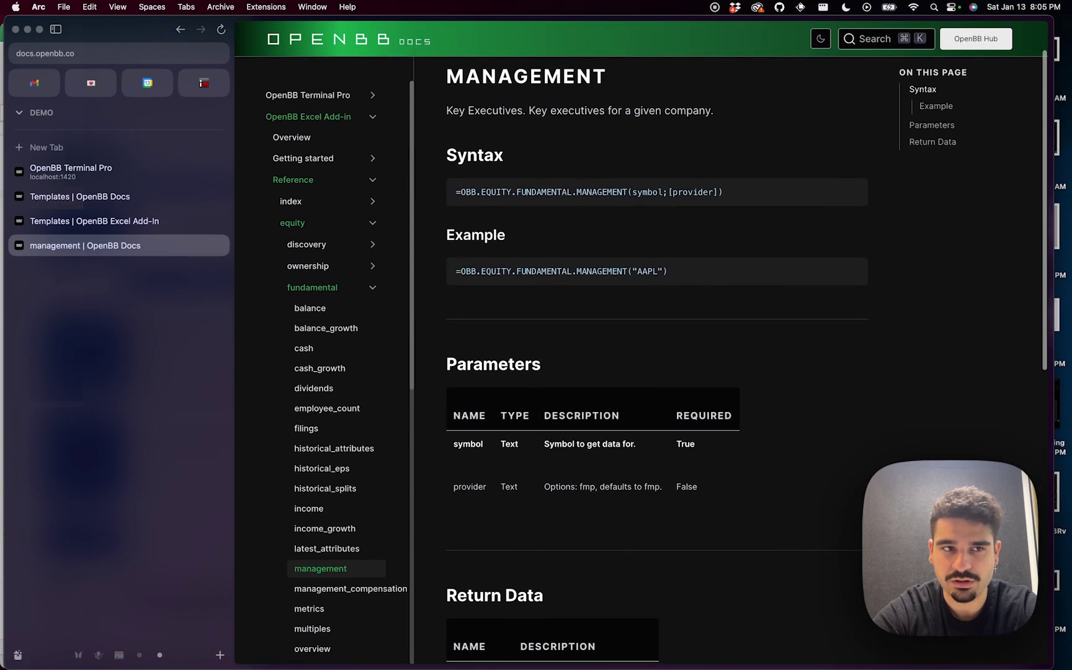
key(super+Tab)
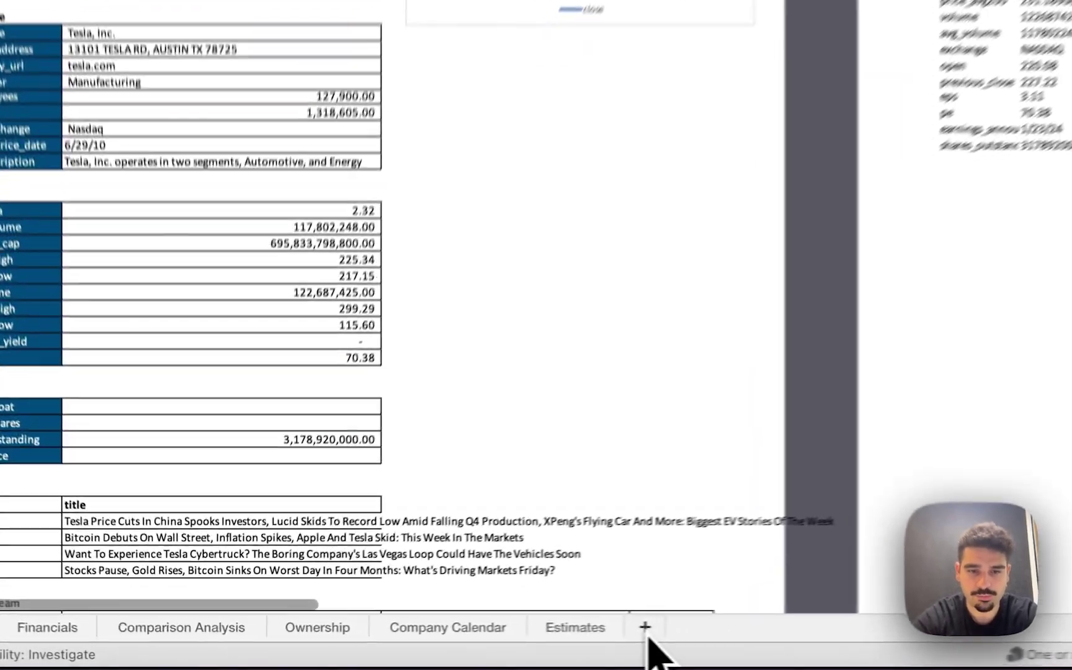
On a new sheet, enter =OBB.EQUITY.FUNDAMENTAL.MANAGEMENT("TSLA") in A1 and widen columns A and B
click(443, 646)
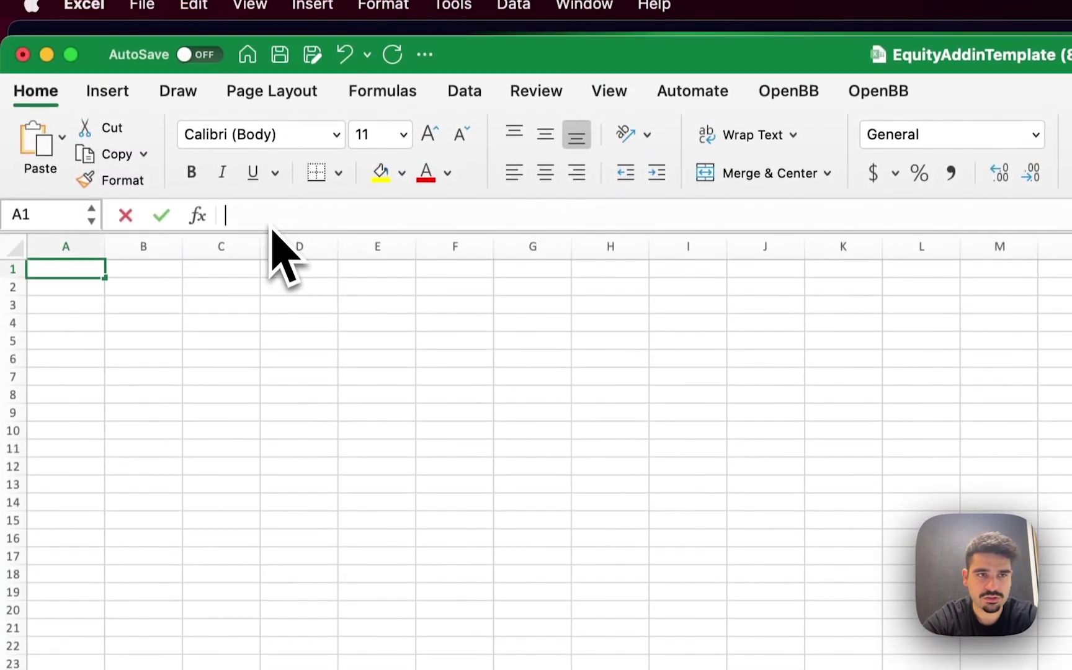
key(super+v)
key(Return)
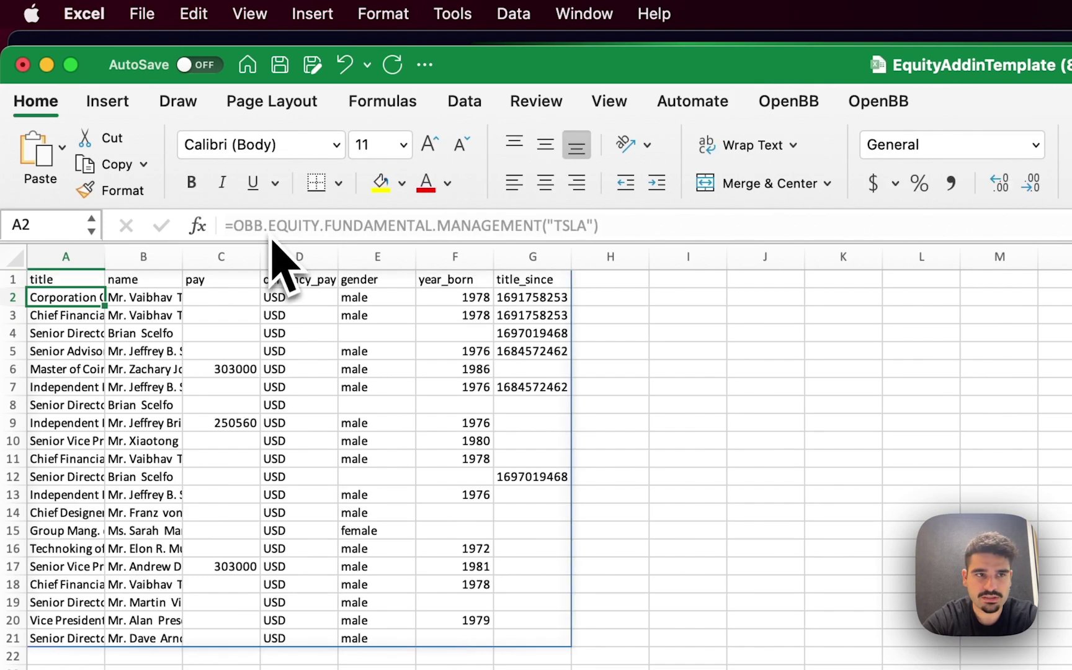
drag(182, 258, 277, 267)
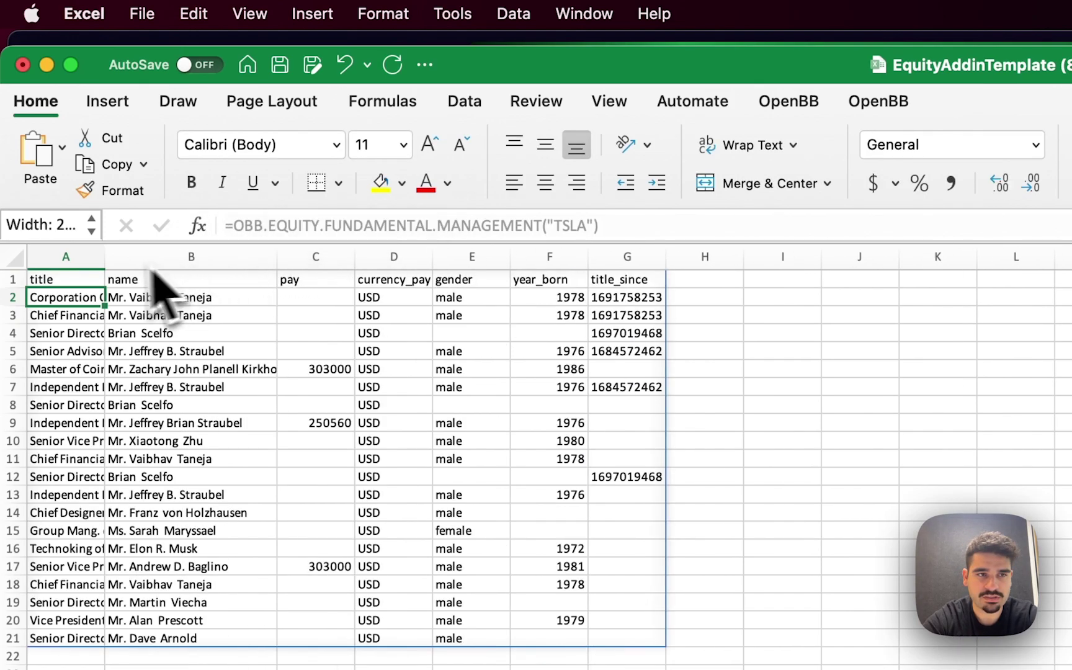
drag(105, 257, 186, 268)
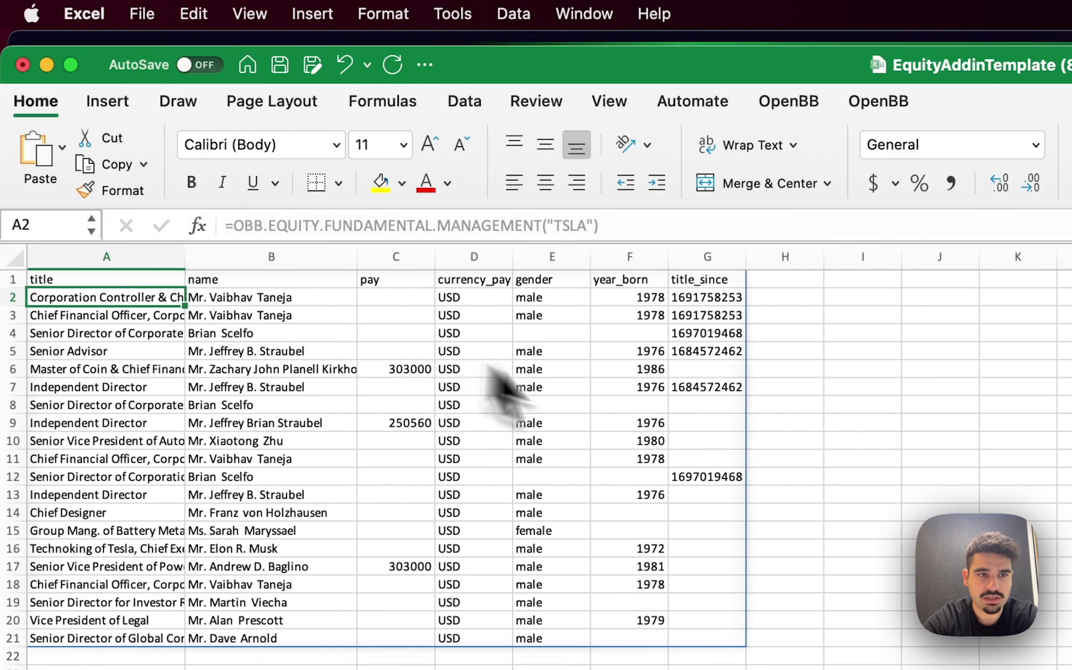